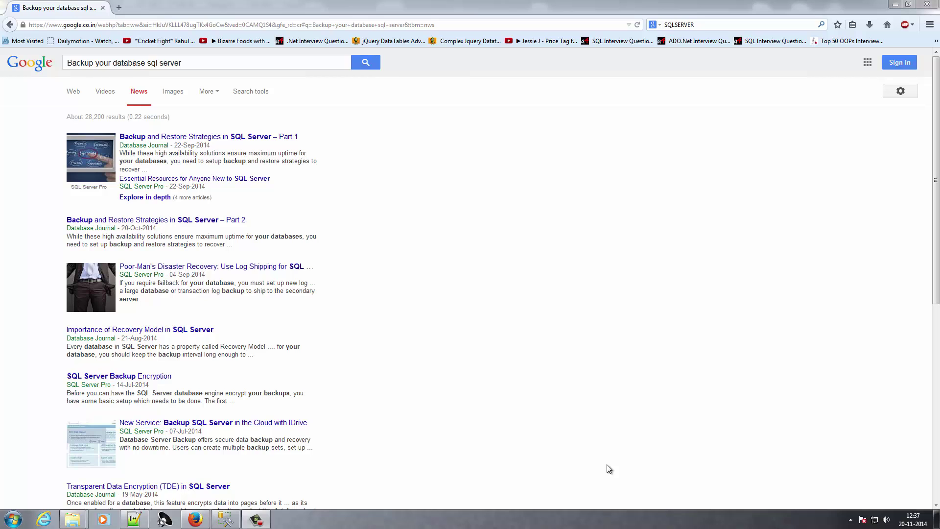
# Close Management Studio without saving the open query files, then open the Start menu
pyautogui.click(255, 520)
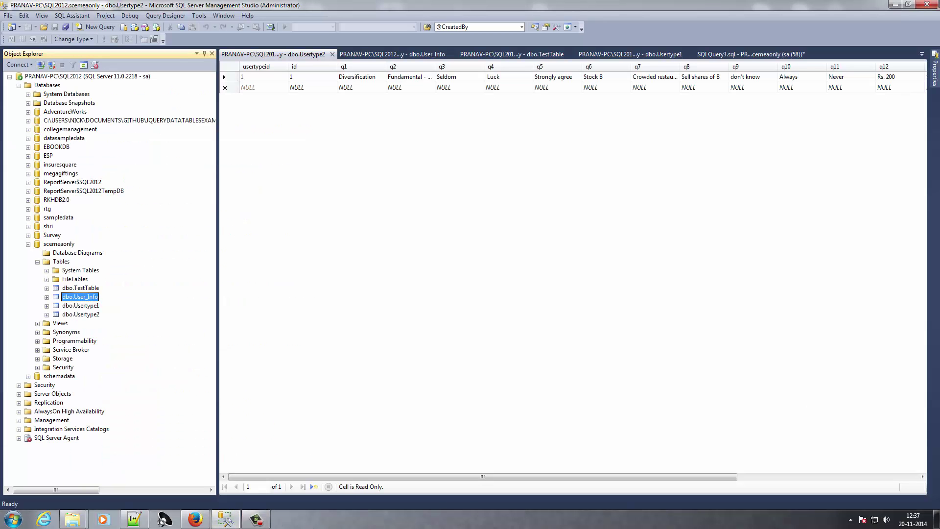
pyautogui.click(932, 5)
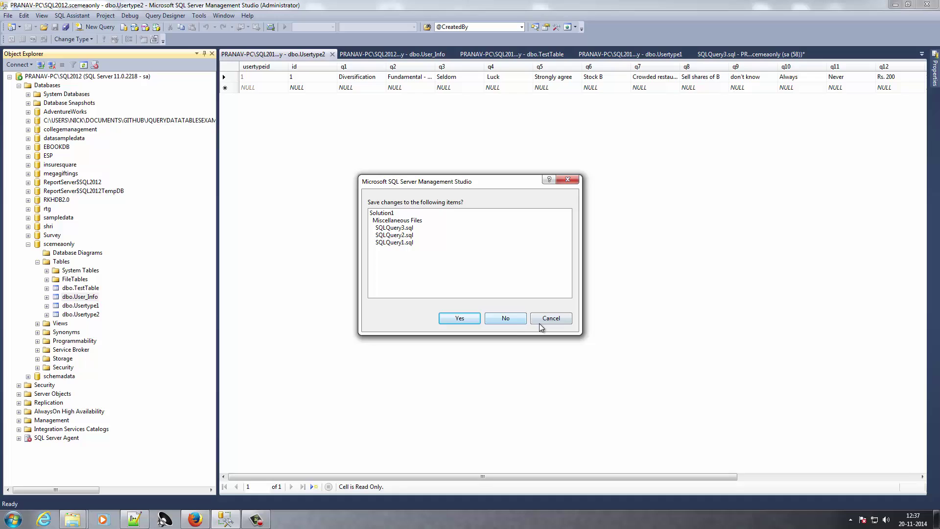
pyautogui.click(517, 323)
pyautogui.click(13, 520)
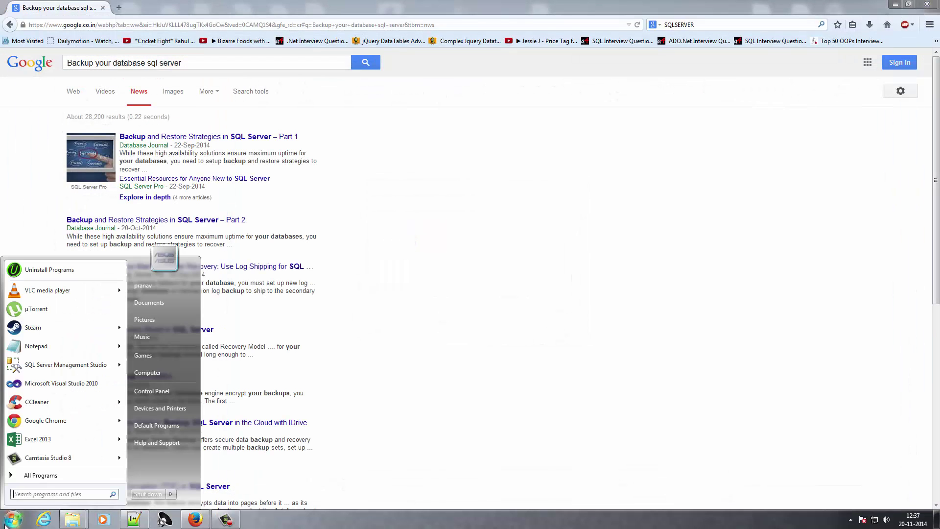
# Relaunch SQL Server Management Studio as administrator and select the login Password box
pyautogui.rightClick(52, 370)
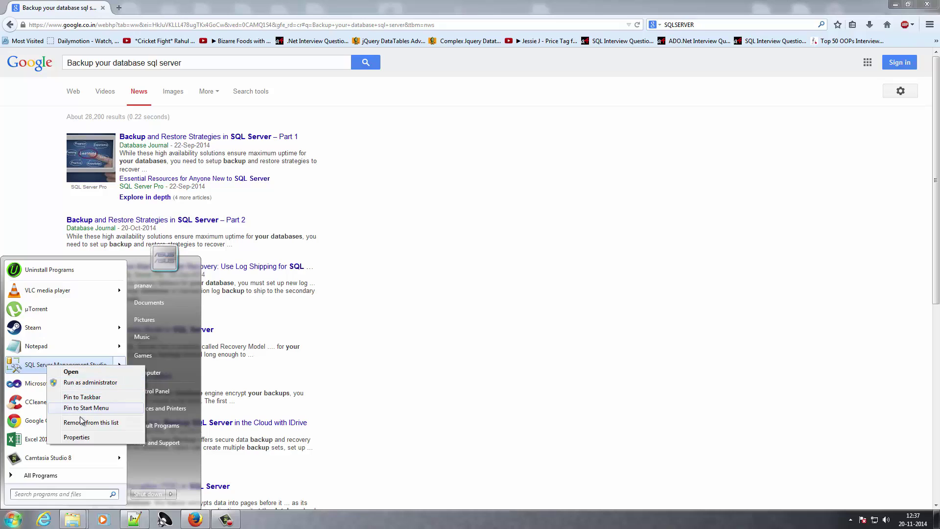
pyautogui.click(74, 383)
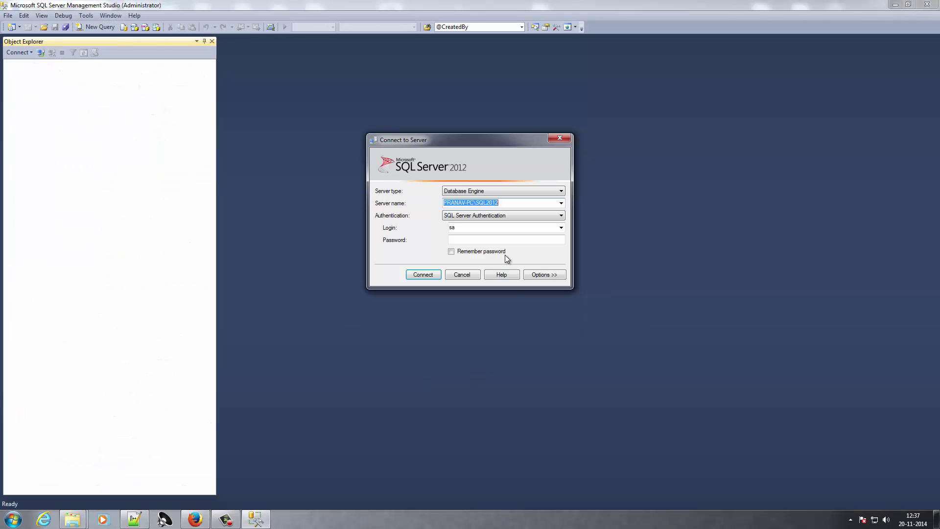
pyautogui.click(474, 237)
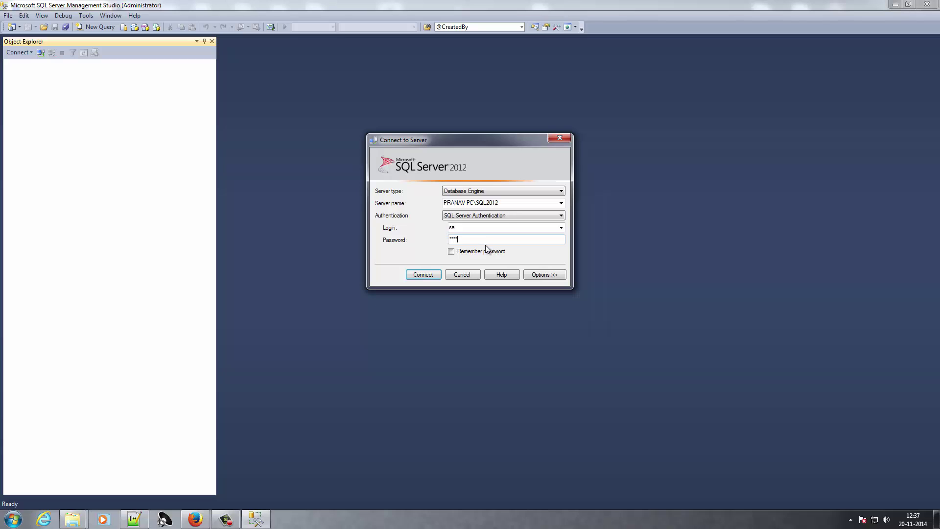
# Connect to PRANAV-PC\SQL2012 with the sa login, then minimize and restore the window
pyautogui.click(421, 275)
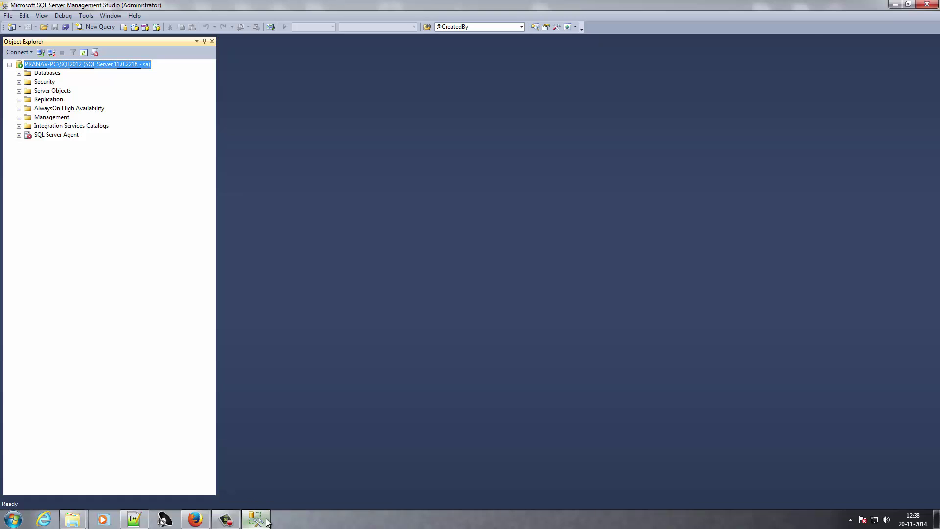
pyautogui.click(266, 522)
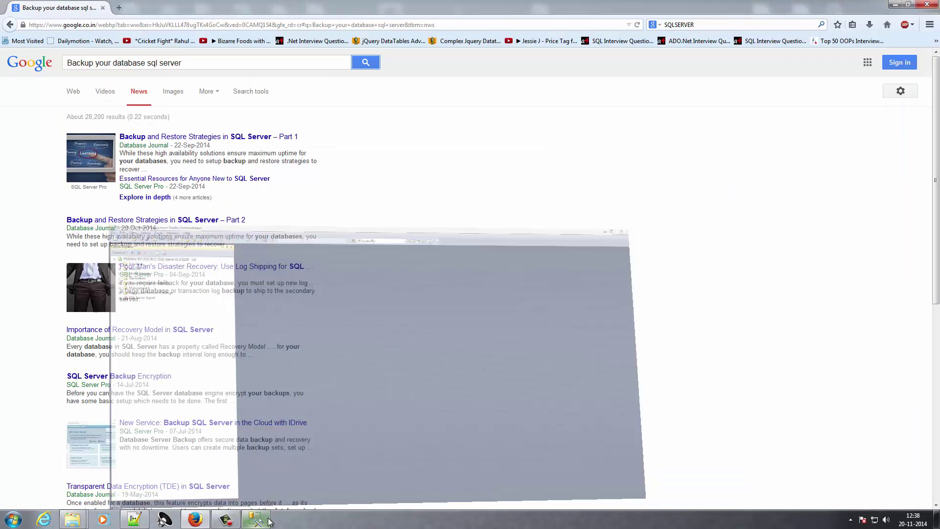
pyautogui.click(265, 522)
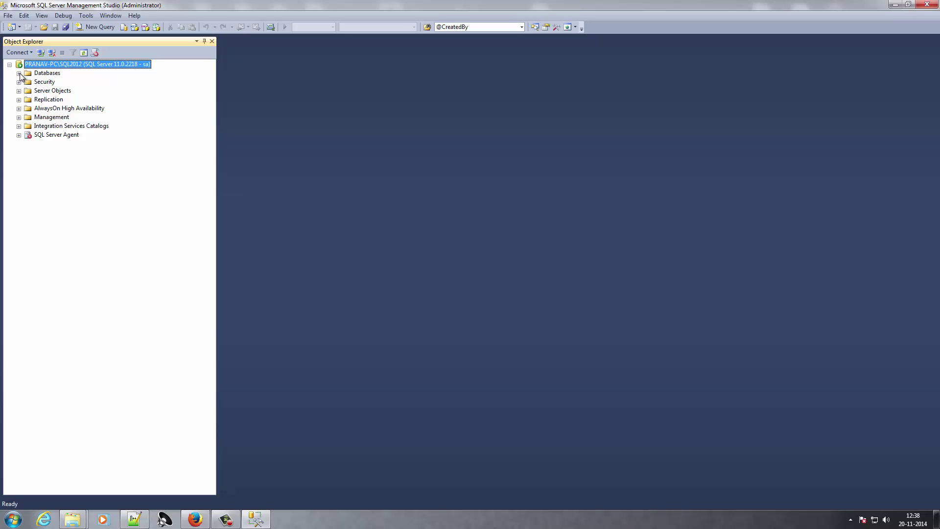
# Expand Databases and open the context menu of the Survey database
pyautogui.click(18, 73)
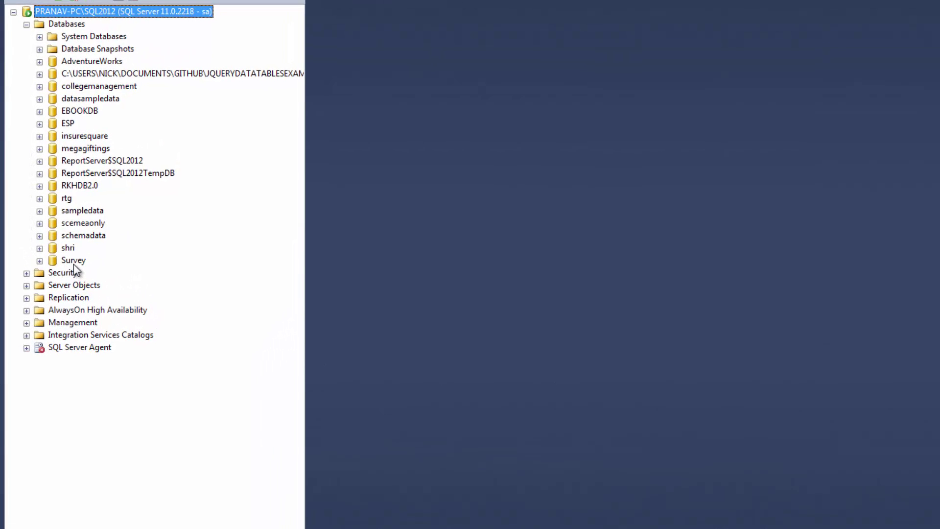
pyautogui.rightClick(75, 261)
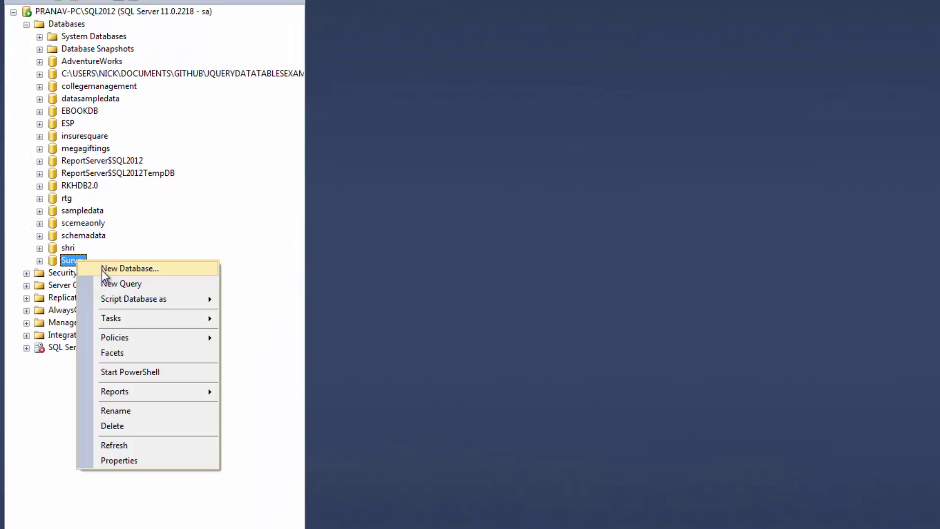
pyautogui.moveTo(111, 318)
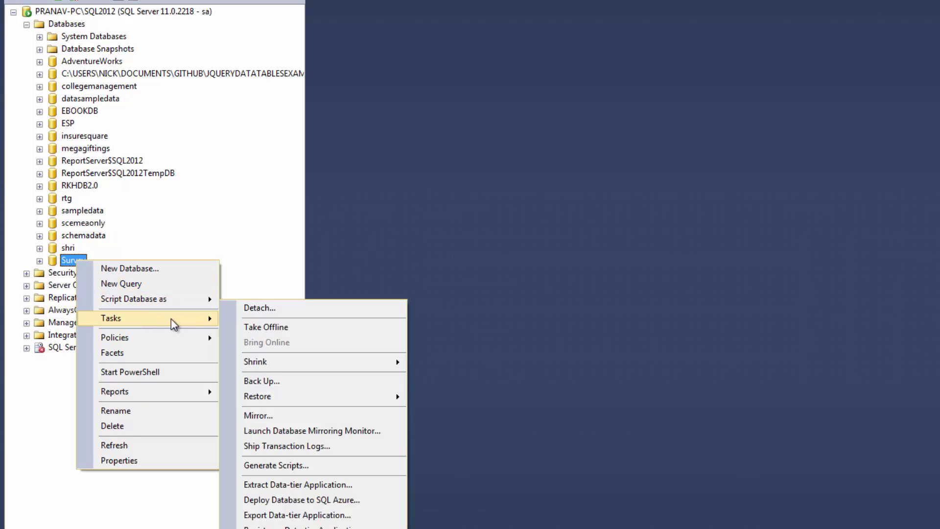
# Open Back Up Database for Survey, remove the default destination and add a new one
pyautogui.click(269, 381)
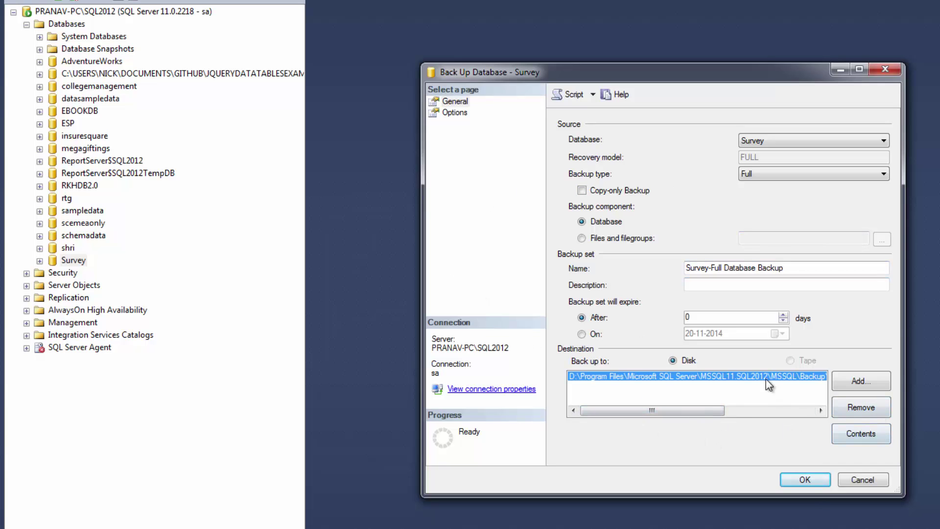
pyautogui.click(867, 408)
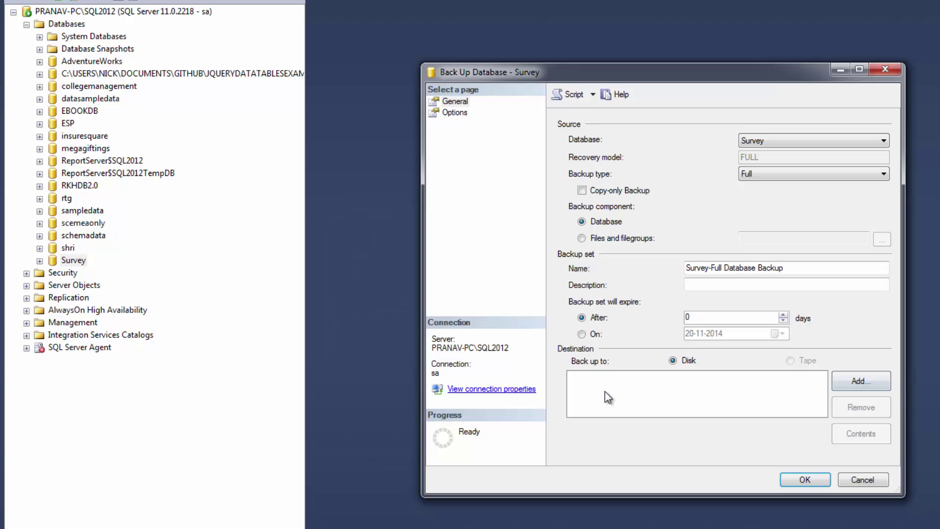
pyautogui.click(854, 383)
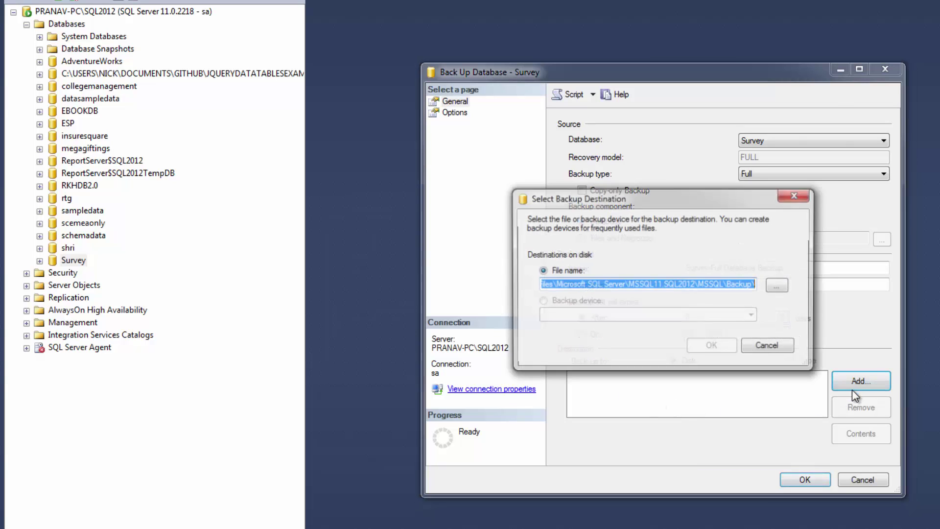
# Browse the F: drive's folders, including Seo LISt, in Locate Database Files
pyautogui.click(776, 287)
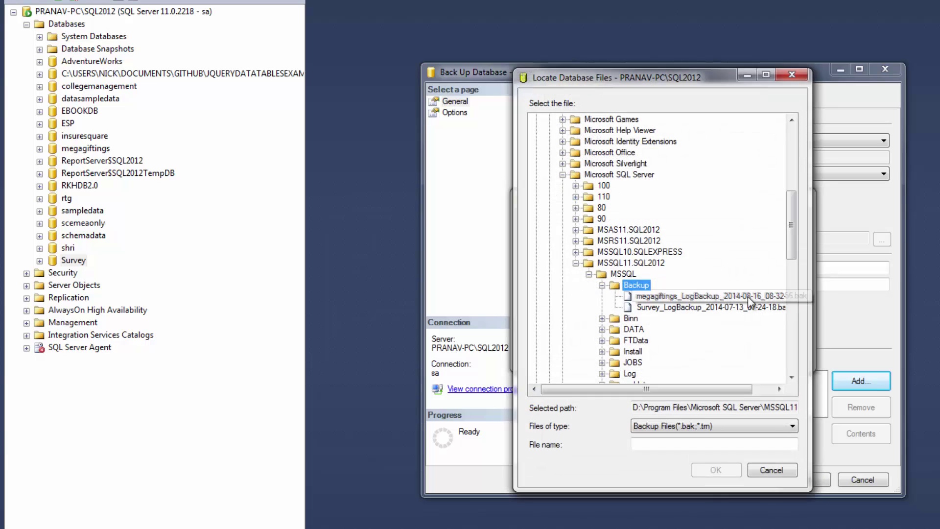
pyautogui.moveTo(791, 214); pyautogui.dragTo(792, 151)
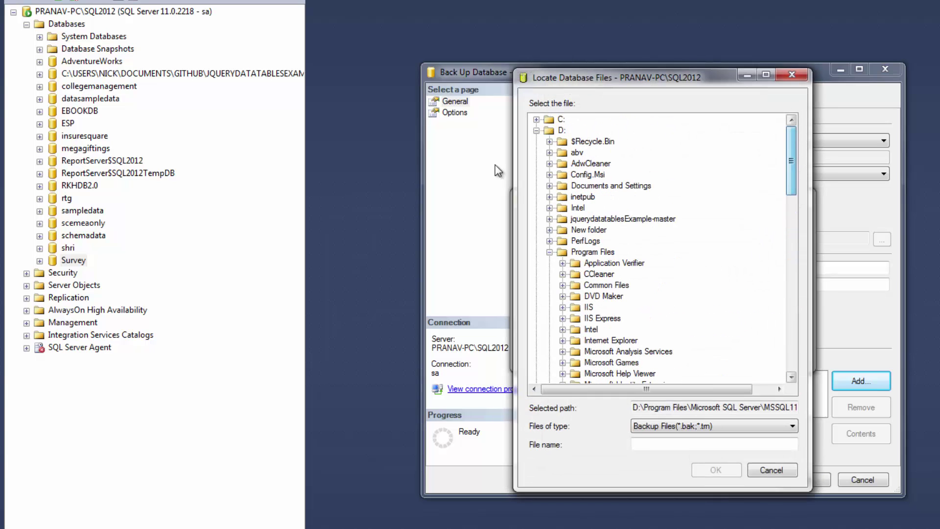
pyautogui.click(536, 130)
pyautogui.click(551, 156)
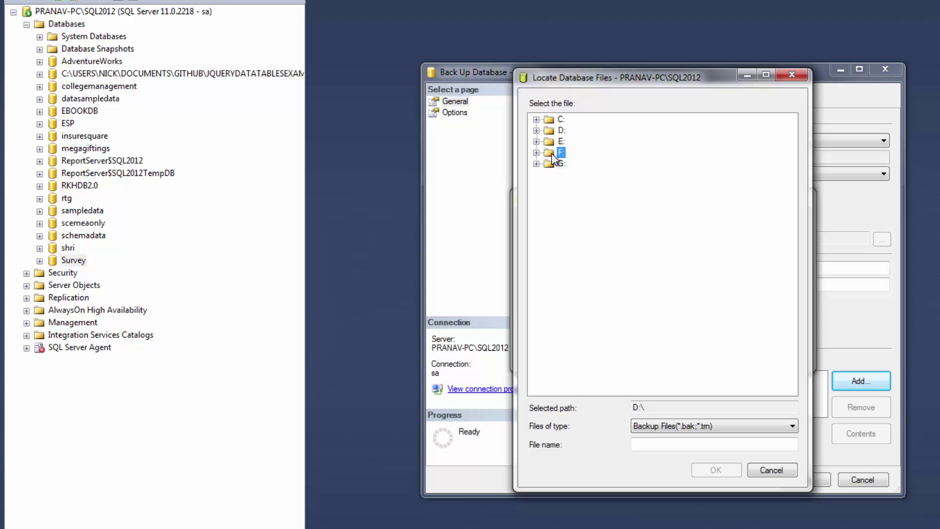
pyautogui.click(537, 152)
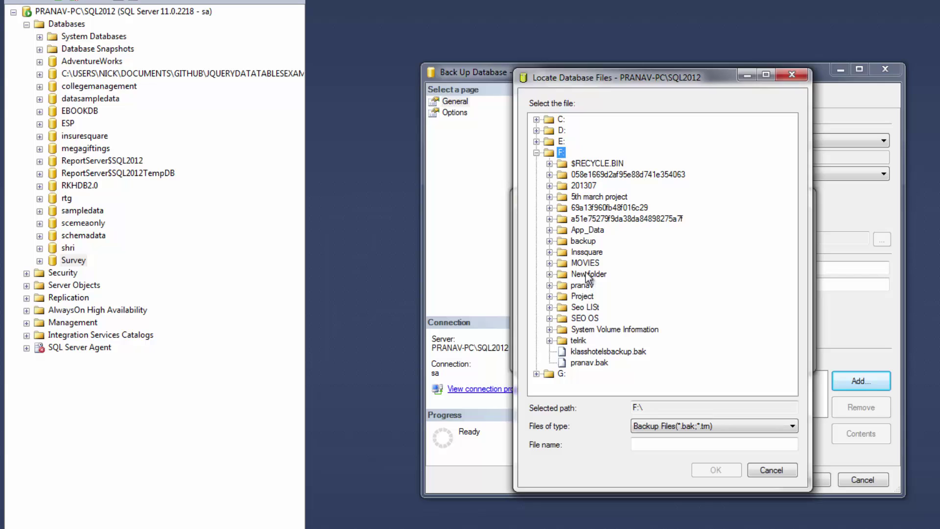
pyautogui.click(586, 242)
pyautogui.click(624, 308)
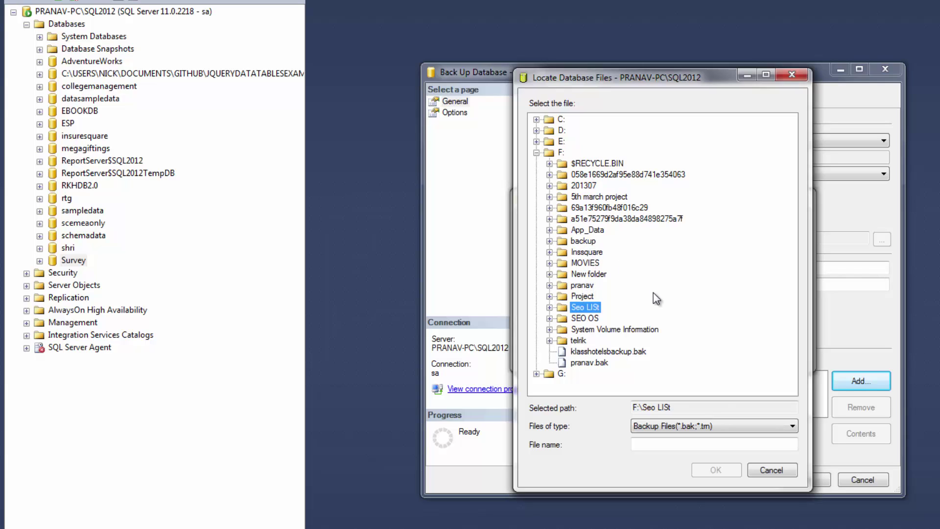
pyautogui.click(636, 331)
pyautogui.press('Up')
pyautogui.press('Up')
pyautogui.click(537, 152)
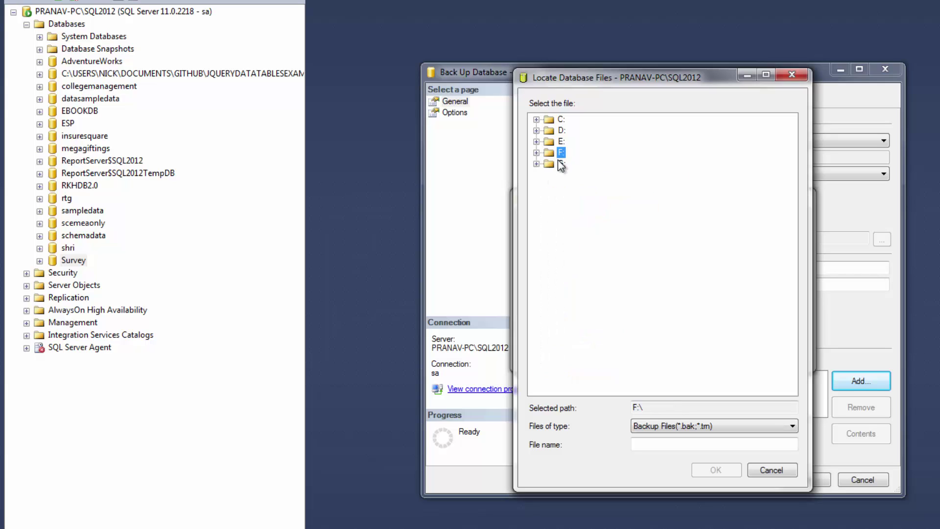
# Look through the E: drive, then select and expand drive D: for survey.bak
pyautogui.doubleClick(562, 143)
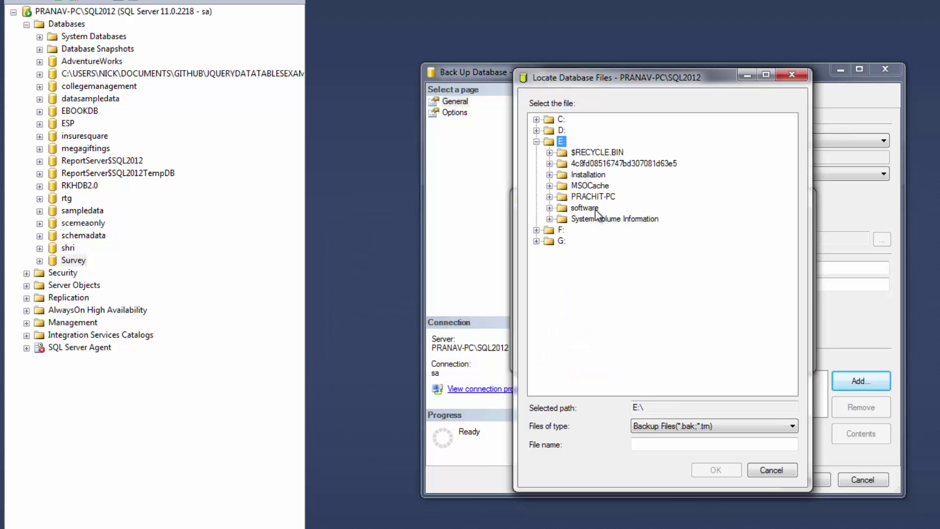
pyautogui.click(561, 131)
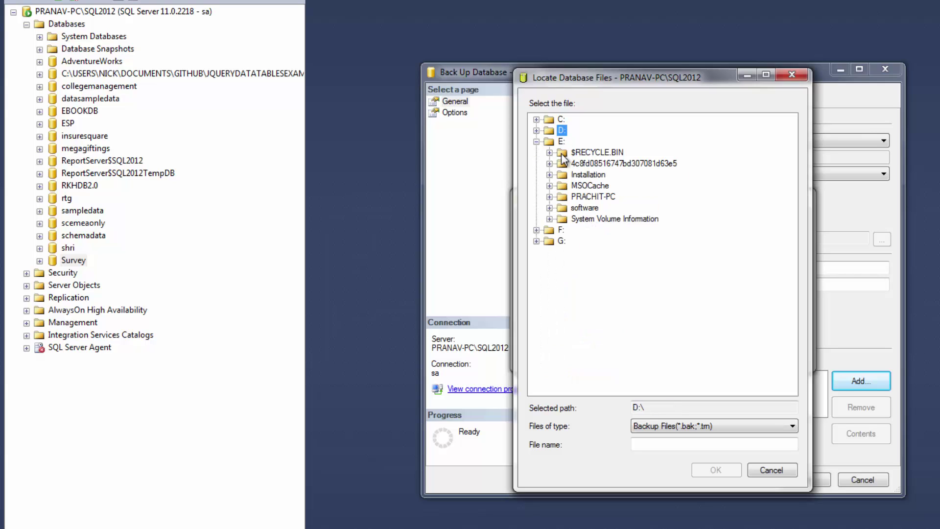
pyautogui.click(536, 142)
pyautogui.click(550, 131)
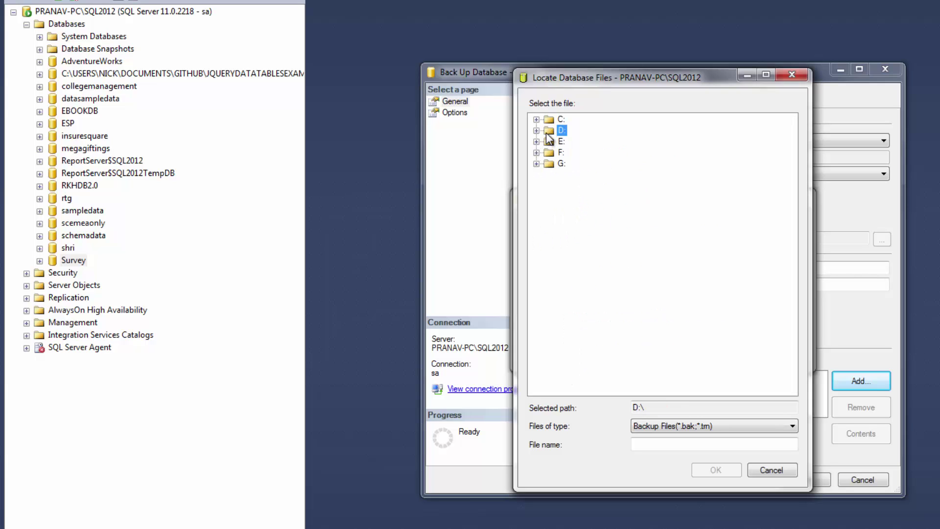
pyautogui.click(663, 443)
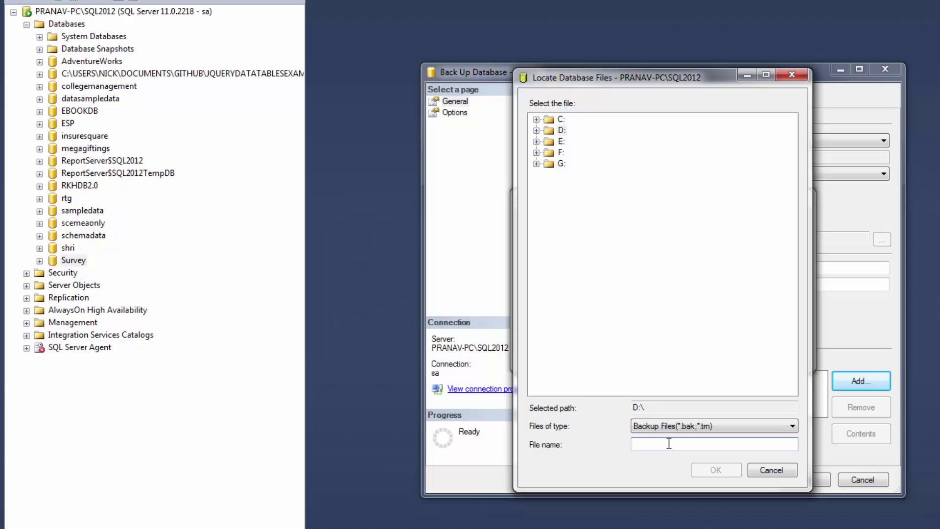
pyautogui.click(537, 131)
pyautogui.click(536, 131)
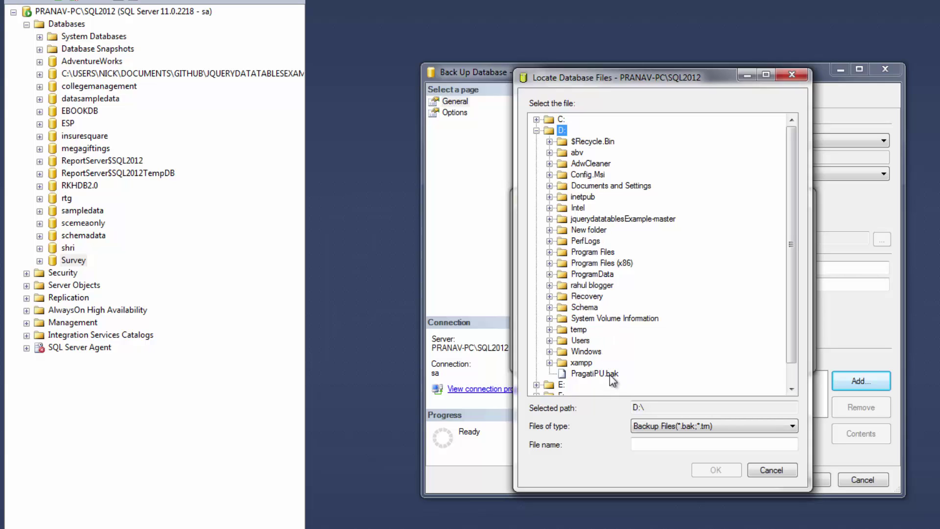
pyautogui.click(656, 443)
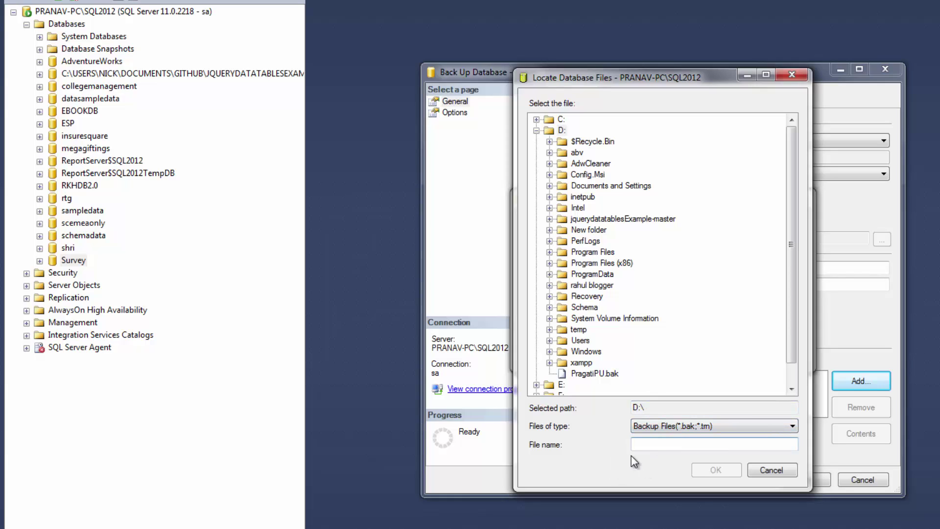
pyautogui.write('survey.bak')
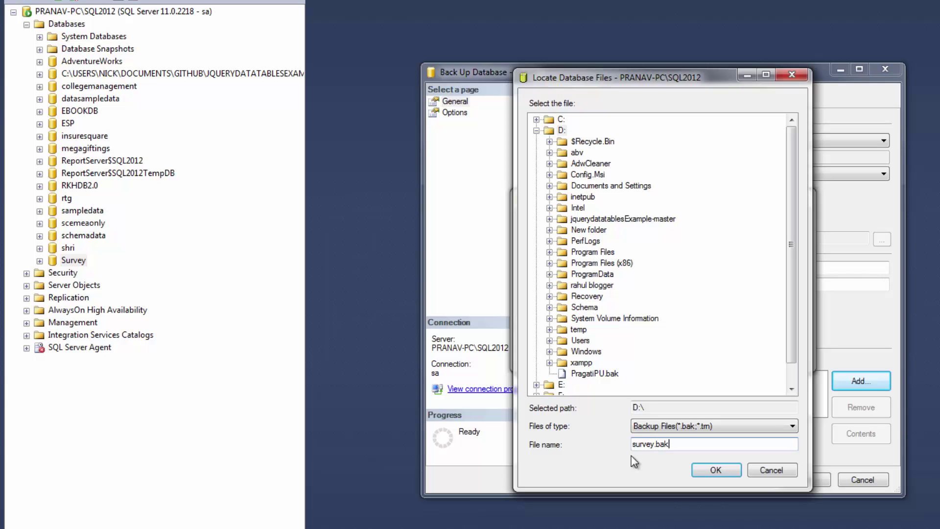
# Confirm D:\survey.bak as the destination, leaving Append to the existing backup set selected
pyautogui.click(706, 473)
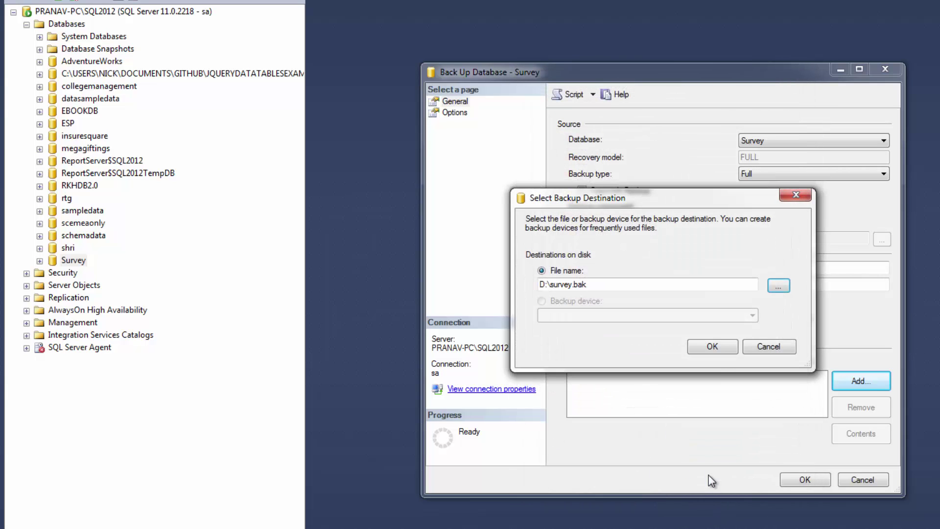
pyautogui.click(718, 342)
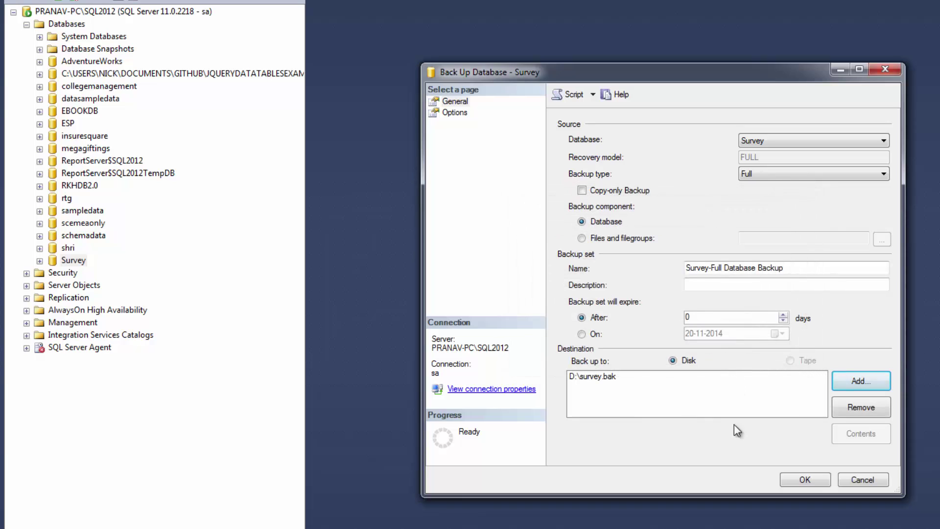
pyautogui.click(458, 112)
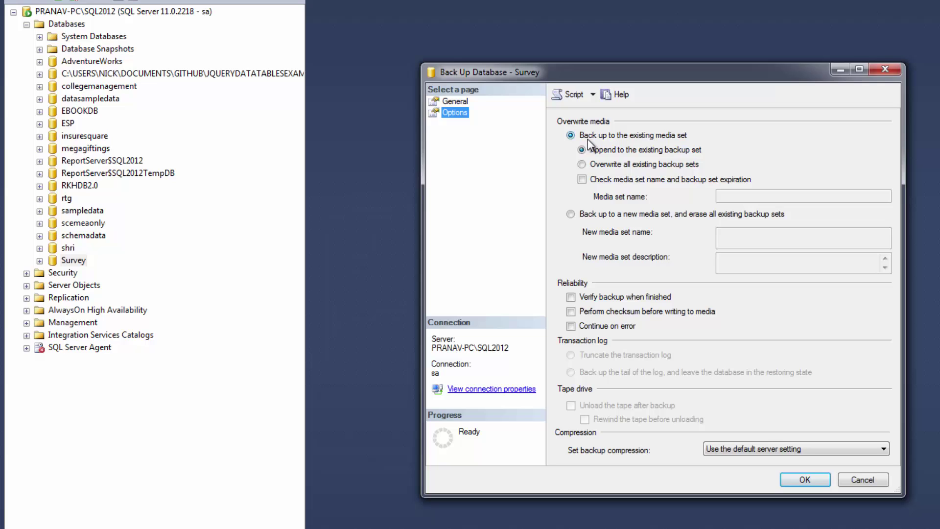
pyautogui.click(595, 161)
pyautogui.click(599, 151)
pyautogui.click(451, 102)
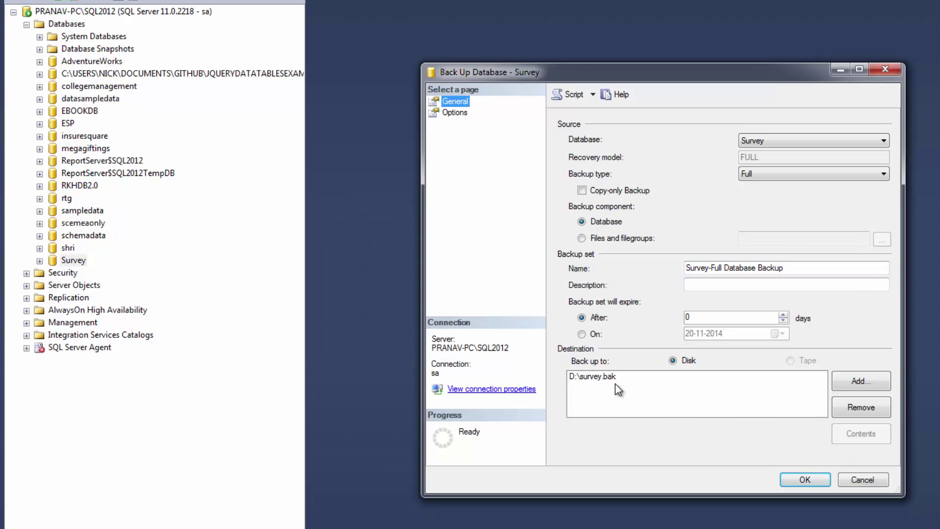
pyautogui.click(596, 377)
# Run the Survey backup to D:\survey.bak and dismiss the access-denied error
pyautogui.click(805, 480)
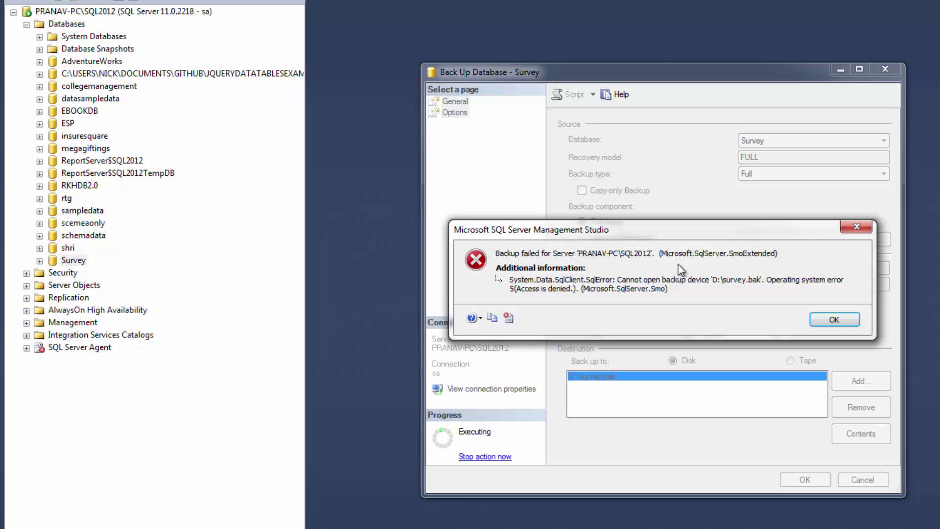
pyautogui.click(833, 317)
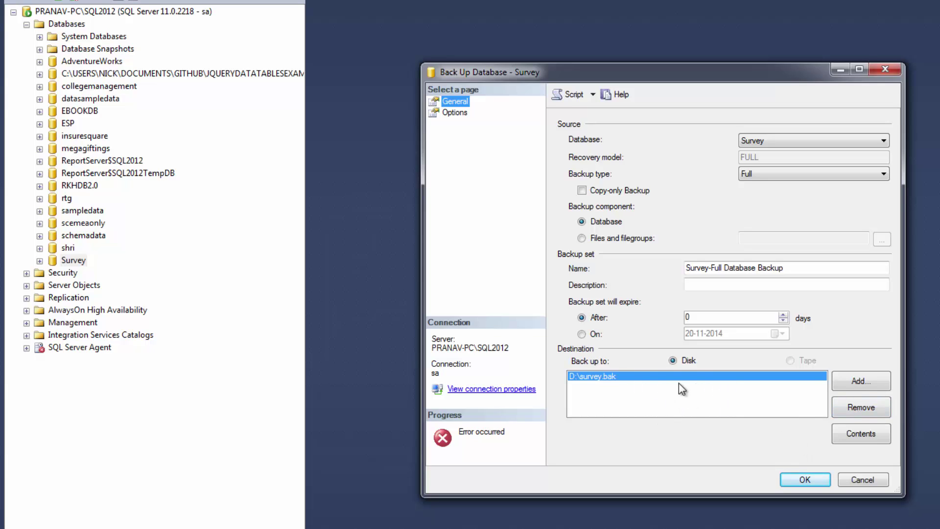
# Replace the D:\survey.bak destination with survey.bak at the root of drive F:
pyautogui.click(860, 406)
pyautogui.click(858, 382)
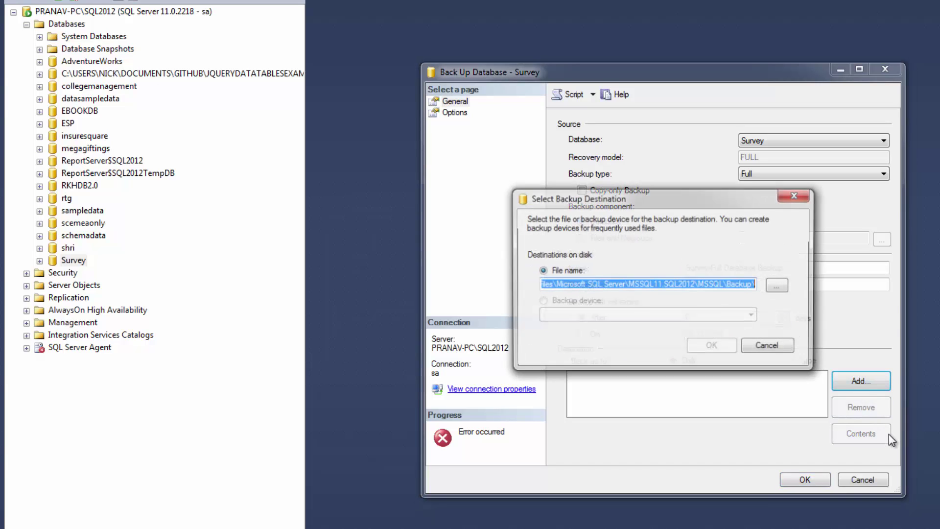
pyautogui.click(777, 285)
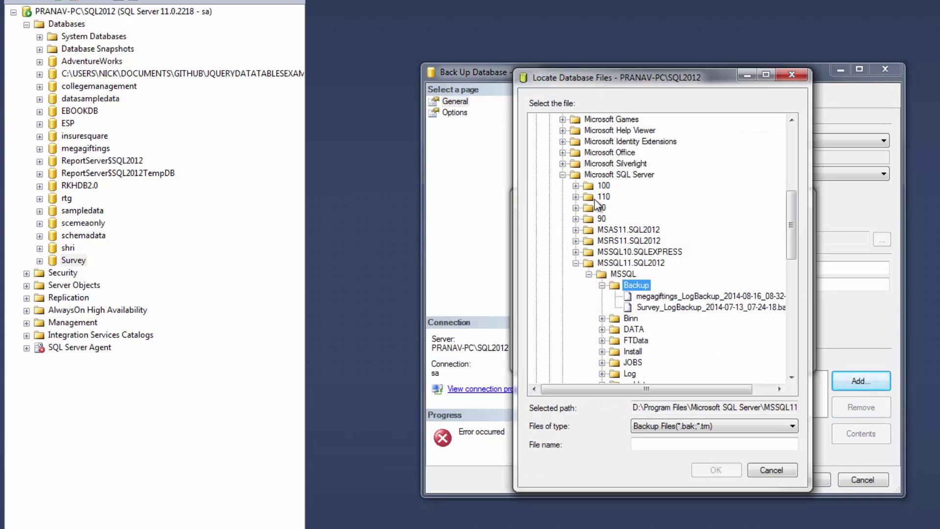
pyautogui.click(563, 174)
pyautogui.scroll(4, 684, 257)
pyautogui.scroll(3, 724, 288)
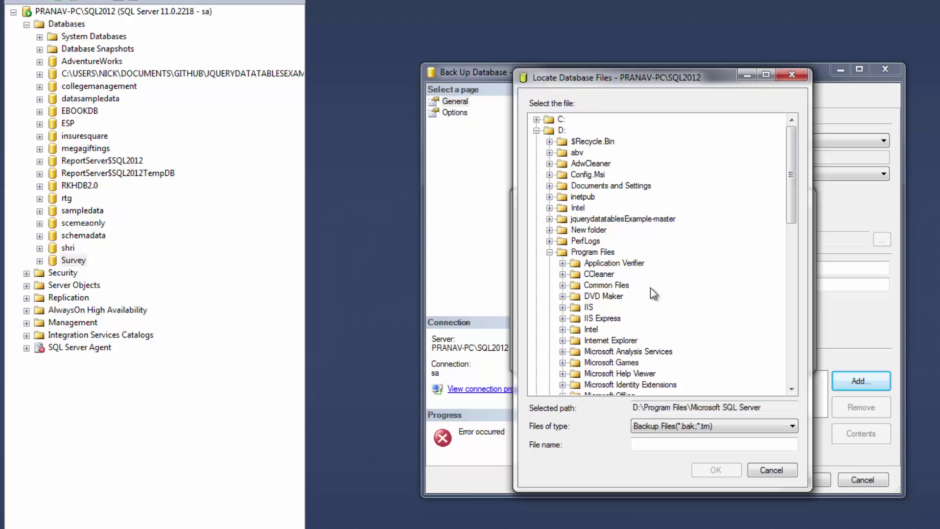
pyautogui.click(536, 131)
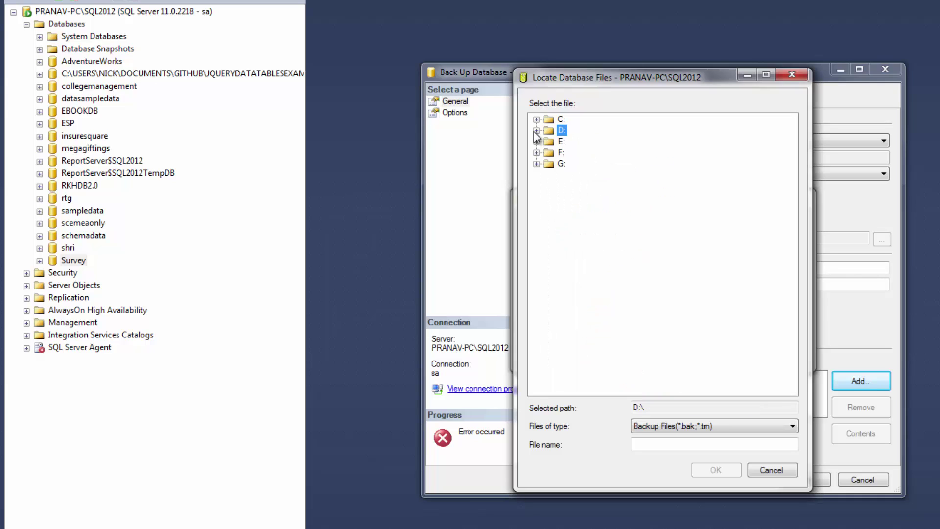
pyautogui.click(560, 151)
pyautogui.click(672, 443)
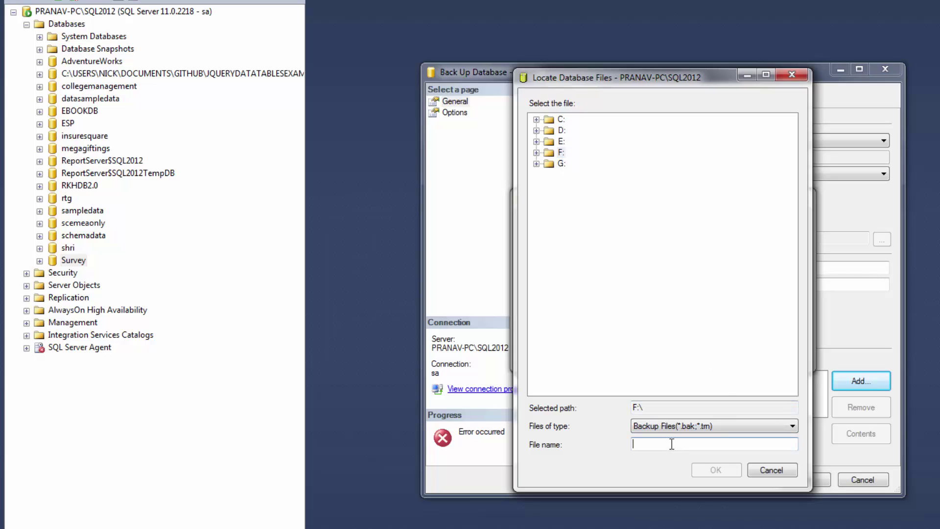
pyautogui.write('su')
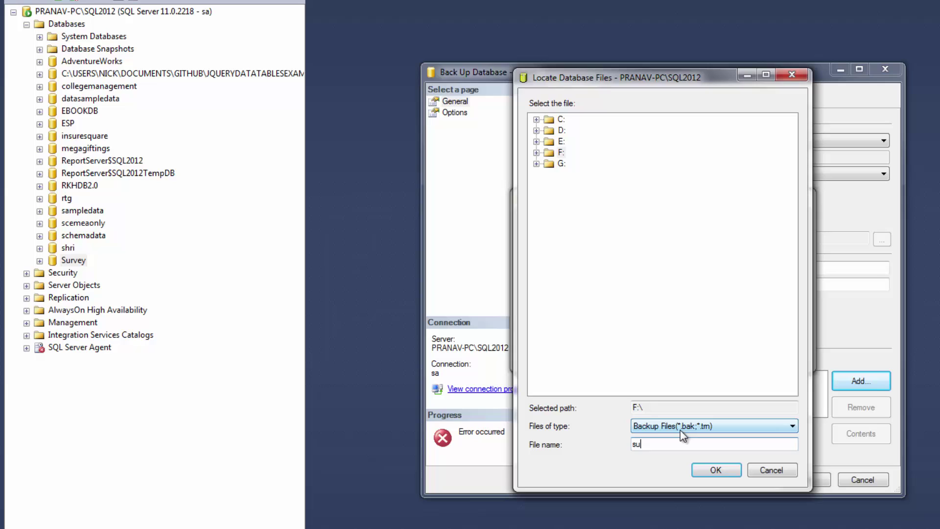
pyautogui.write('rvey.bak')
pyautogui.click(708, 471)
pyautogui.click(712, 347)
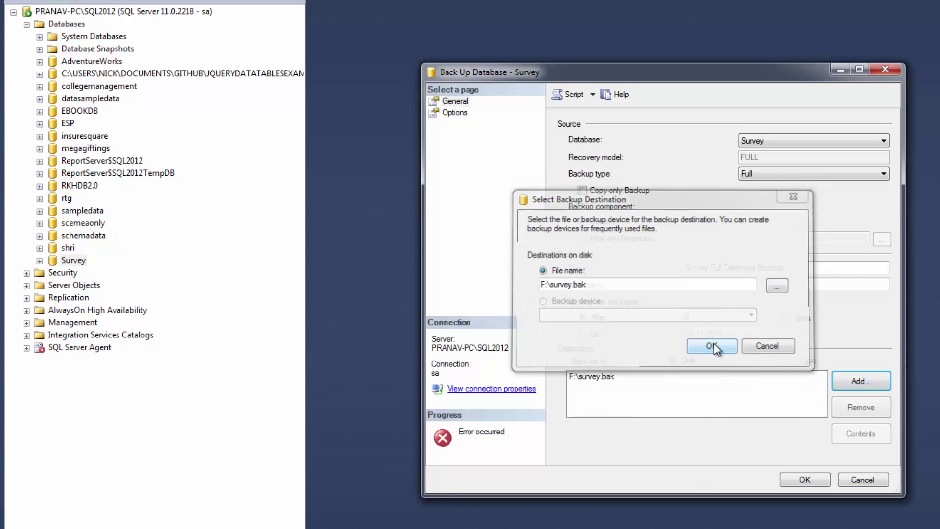
# Keep Append to the existing backup set and run the backup to F:\survey.bak
pyautogui.click(455, 112)
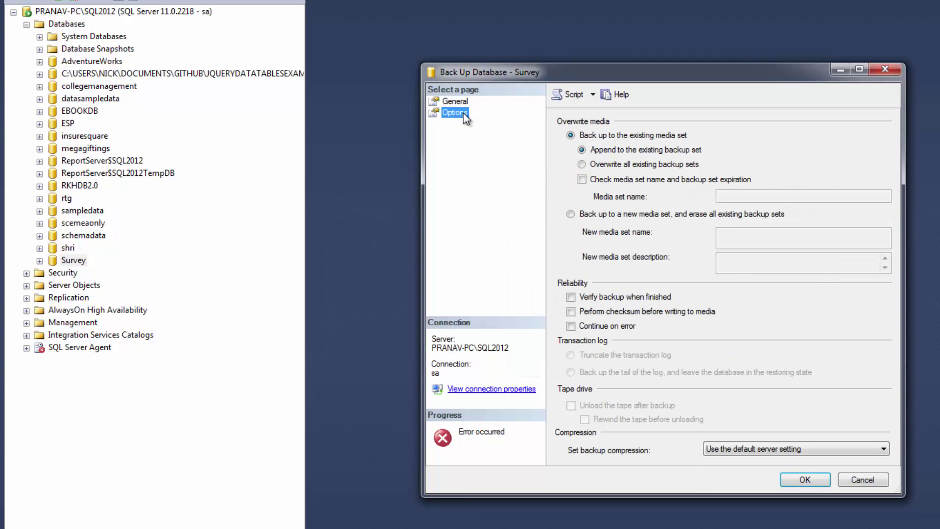
pyautogui.click(658, 167)
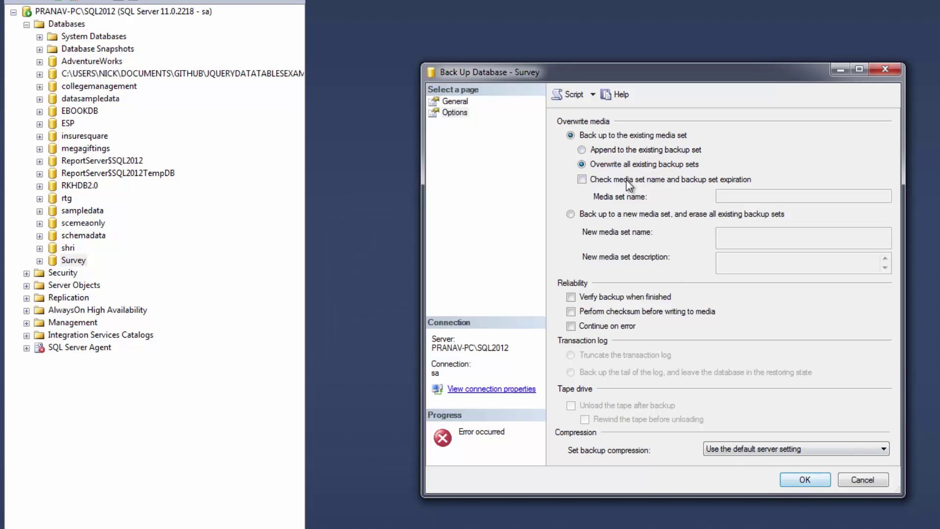
pyautogui.click(614, 152)
pyautogui.click(805, 478)
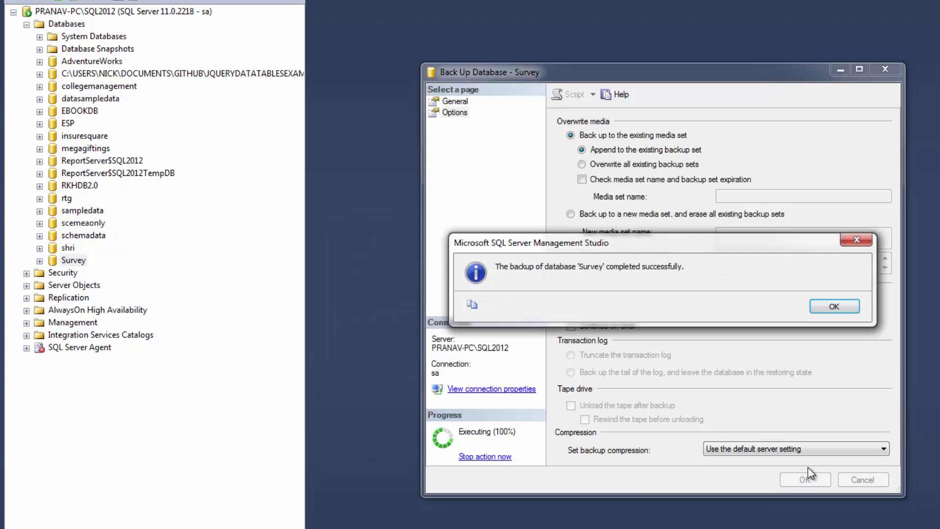
# Dismiss the Survey backup success message so the backup window closes
pyautogui.click(834, 307)
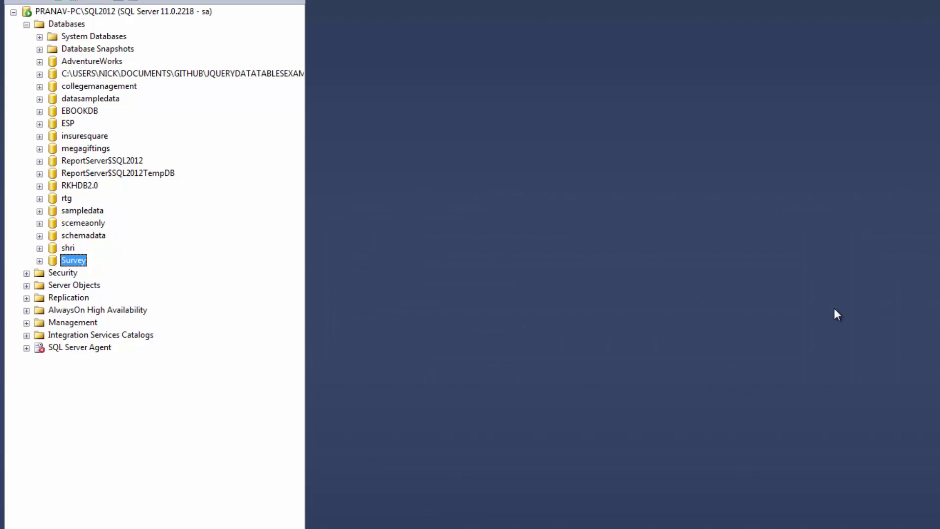